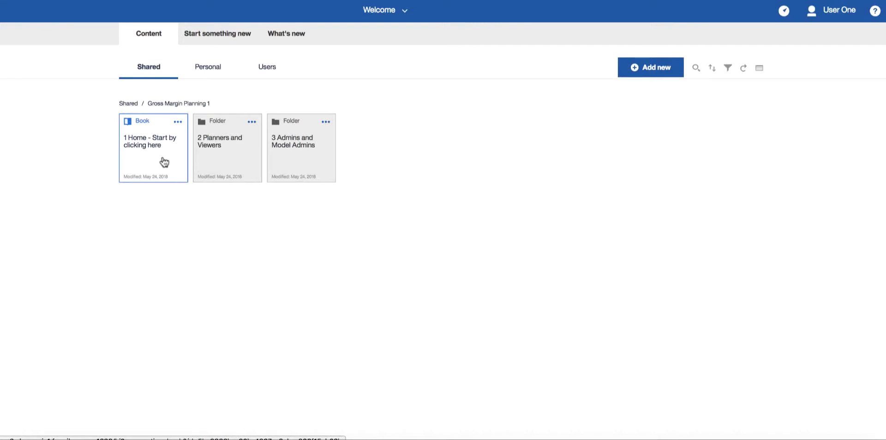
Step: Open the '1 Home - Start by clicking here' book in the Gross Margin Planning 1 folder
{"action": "left_click", "coordinate": [165, 162]}
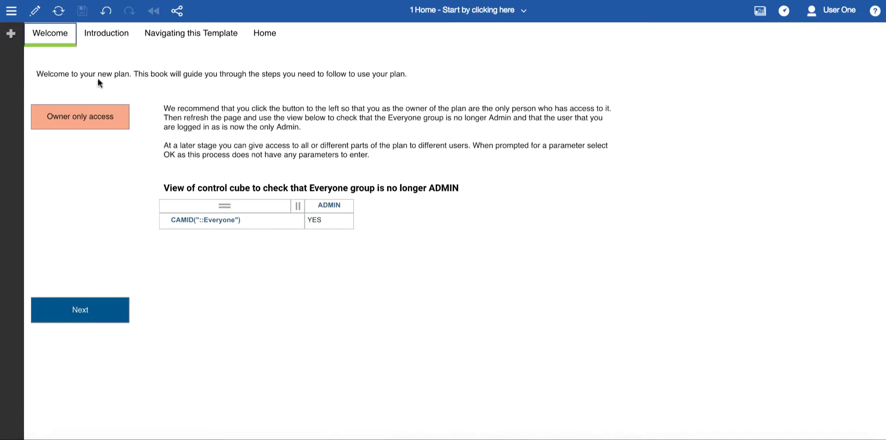
Step: Play the Introduction to the Gross Margin Plan video, review the navigation guidance, then go to Home
{"action": "left_click", "coordinate": [90, 316]}
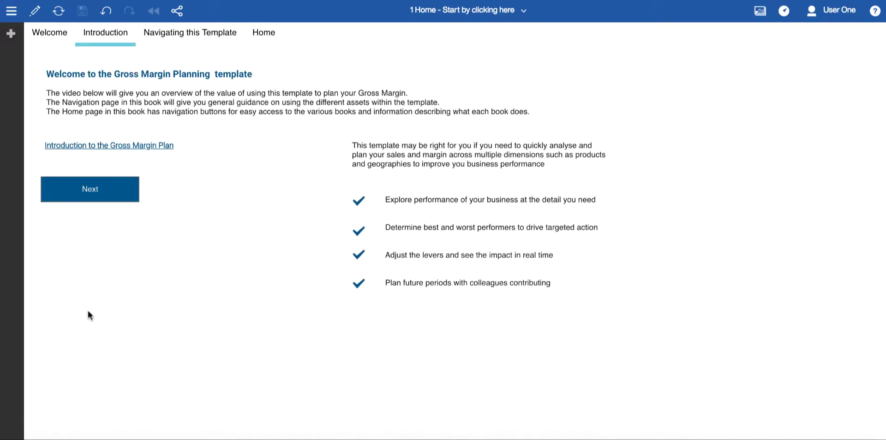
{"action": "left_click", "coordinate": [83, 146]}
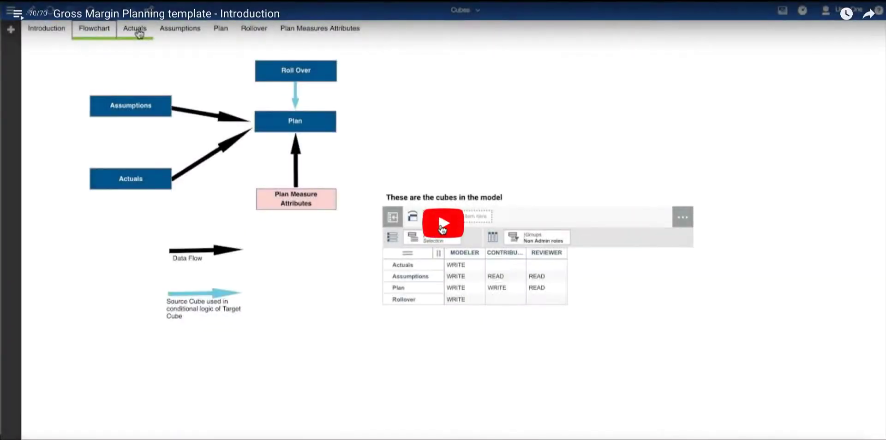
{"action": "left_click", "coordinate": [442, 226]}
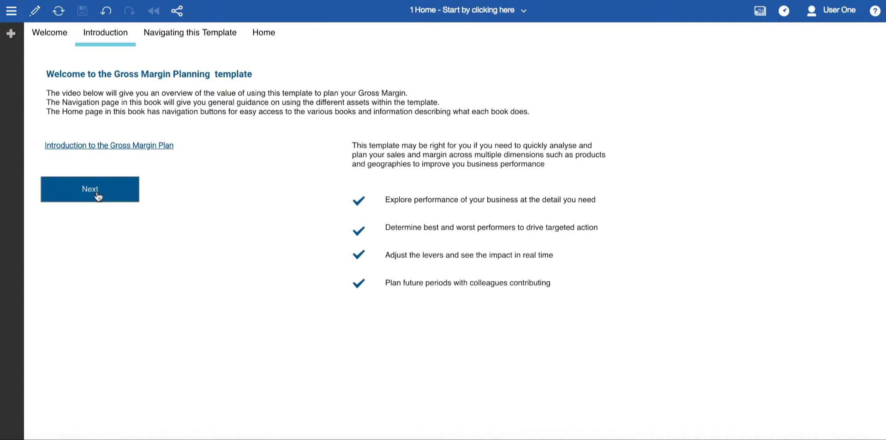
{"action": "left_click", "coordinate": [96, 196]}
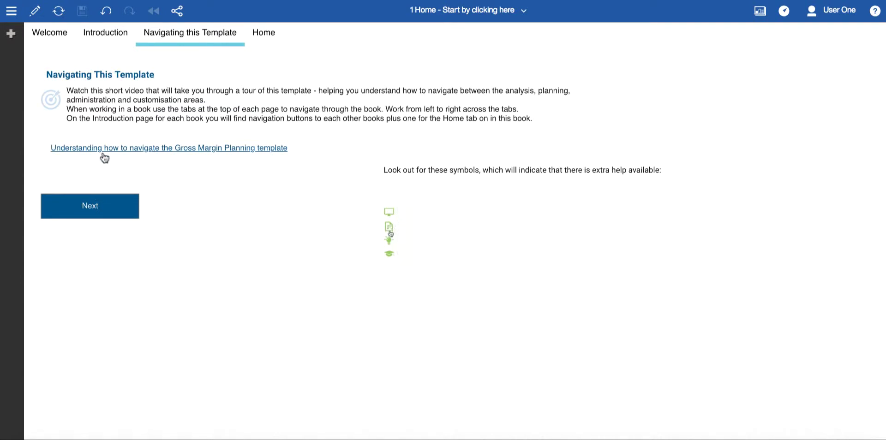
{"action": "left_click", "coordinate": [265, 36]}
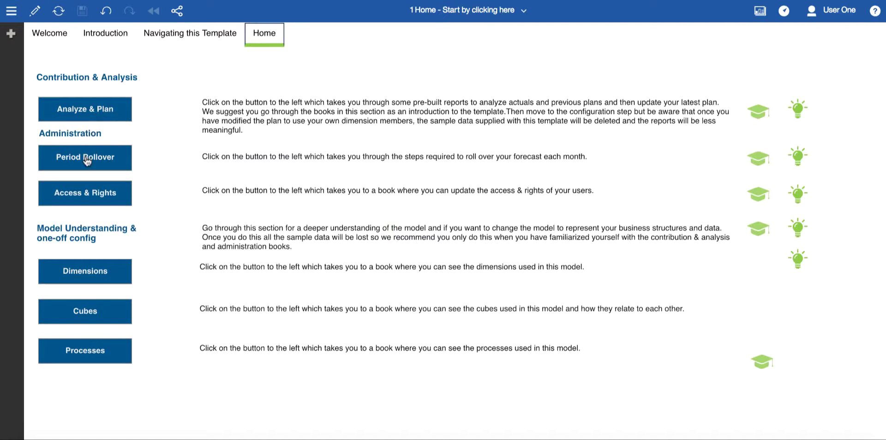
Step: Open 2 Summary Analysis, view its Margin Analysis and Product Analysis reports, then return to Welcome
{"action": "left_click", "coordinate": [77, 114]}
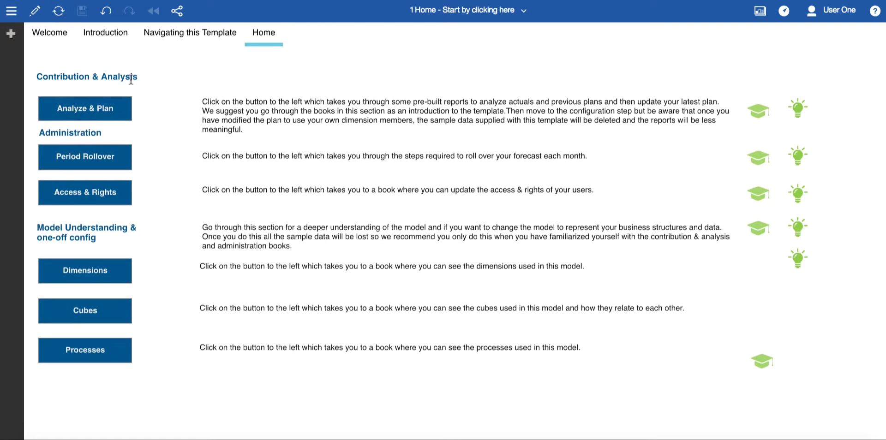
{"action": "left_click", "coordinate": [107, 110]}
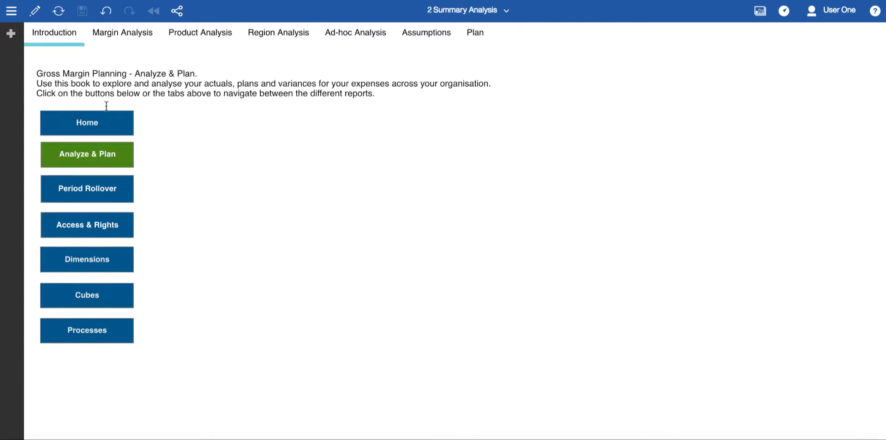
{"action": "left_click", "coordinate": [131, 40]}
{"action": "left_click", "coordinate": [197, 41]}
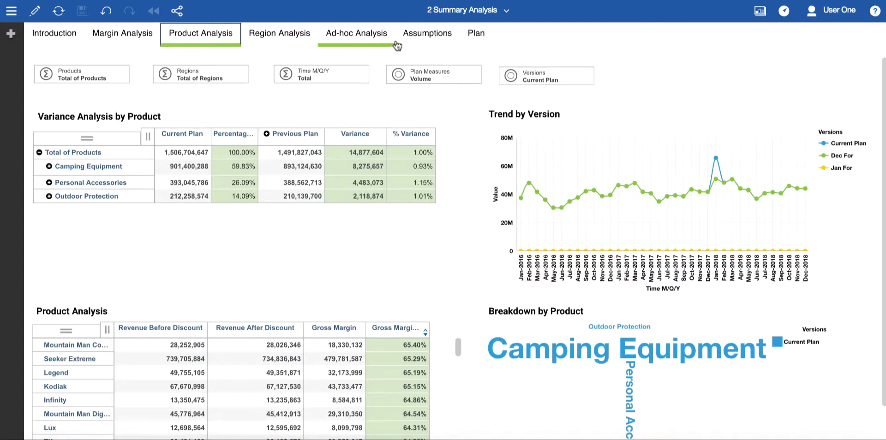
{"action": "left_click", "coordinate": [447, 14]}
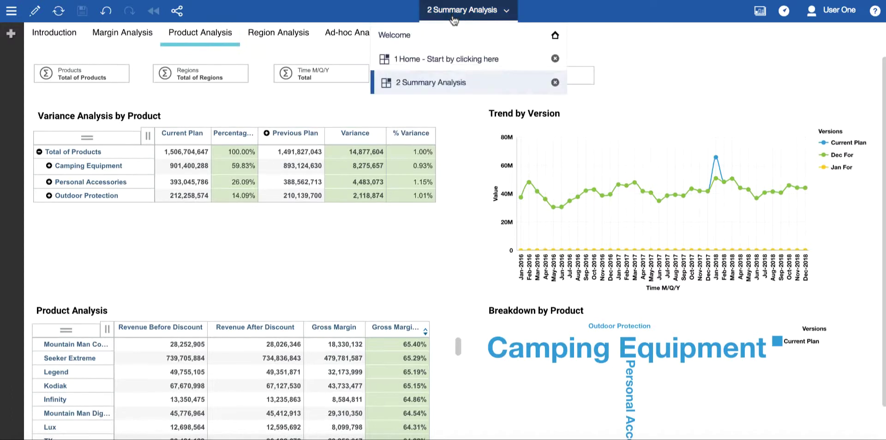
{"action": "left_click", "coordinate": [426, 40]}
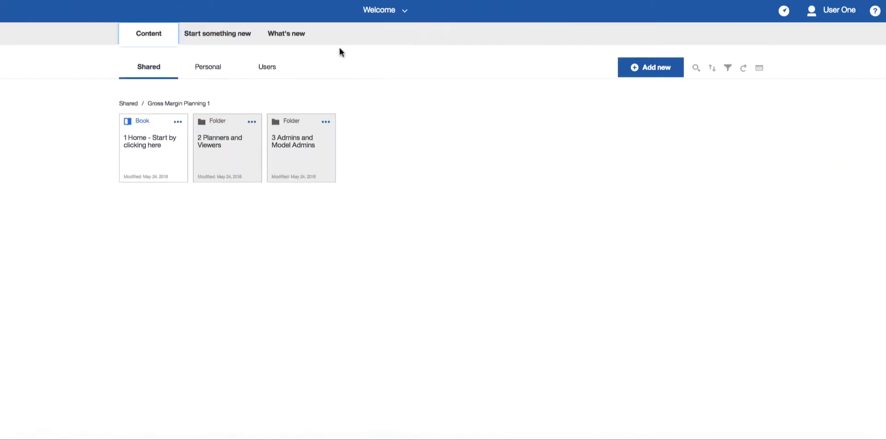
Step: Browse the 2 Planners and Viewers folder, then open the 3 Admins and Model Admins folder
{"action": "left_click", "coordinate": [219, 144]}
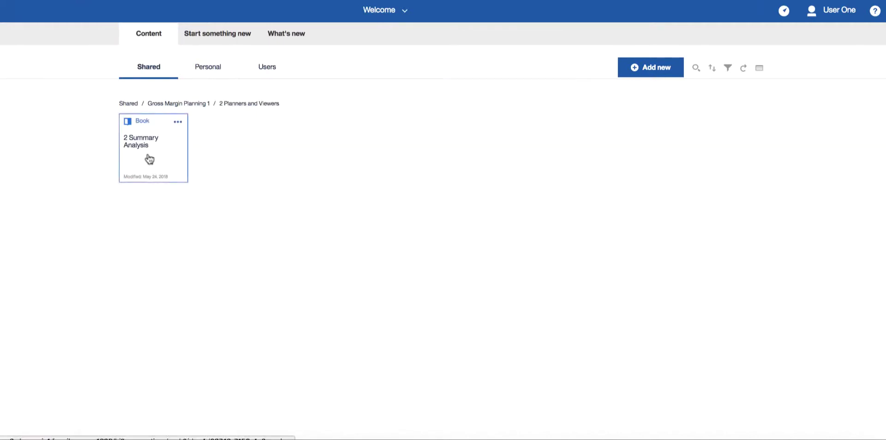
{"action": "left_click", "coordinate": [179, 105]}
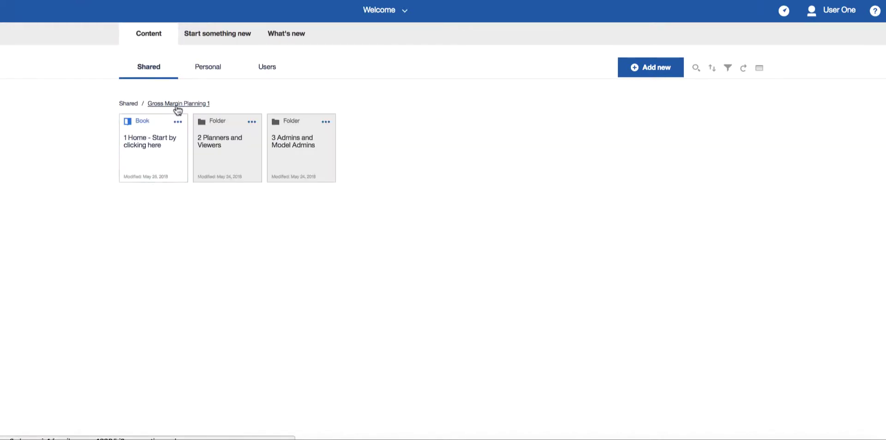
{"action": "left_click", "coordinate": [252, 121]}
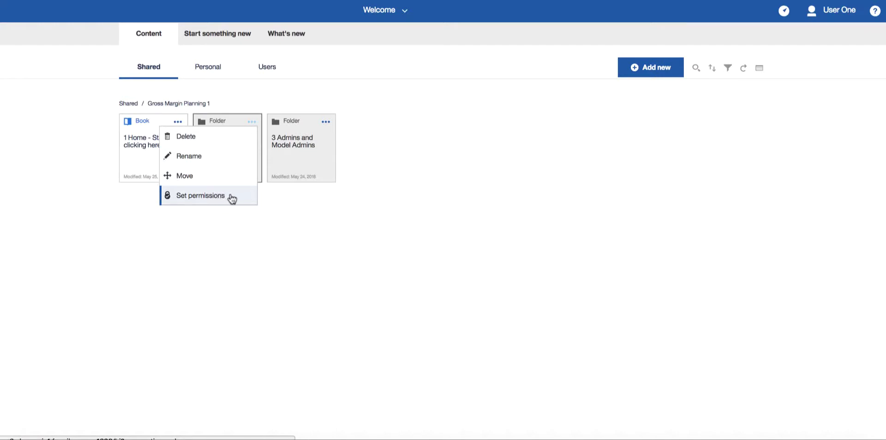
{"action": "left_click", "coordinate": [300, 152]}
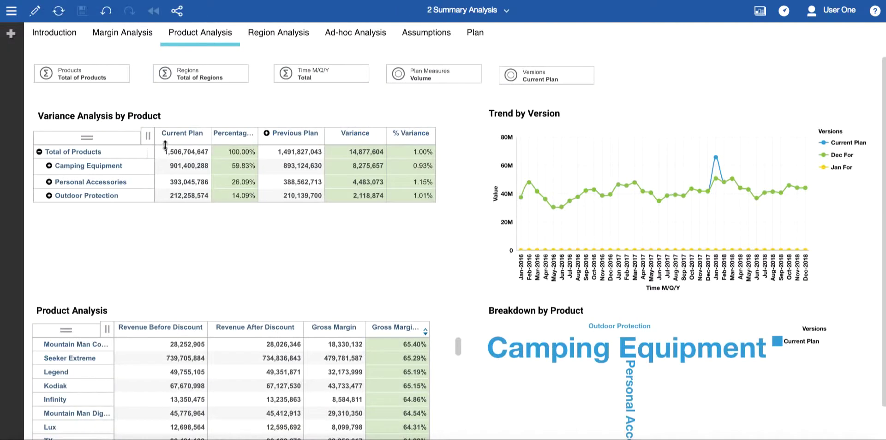
Step: View the 2 Summary Analysis Plan report, then switch back to the Welcome content page
{"action": "left_click", "coordinate": [476, 38]}
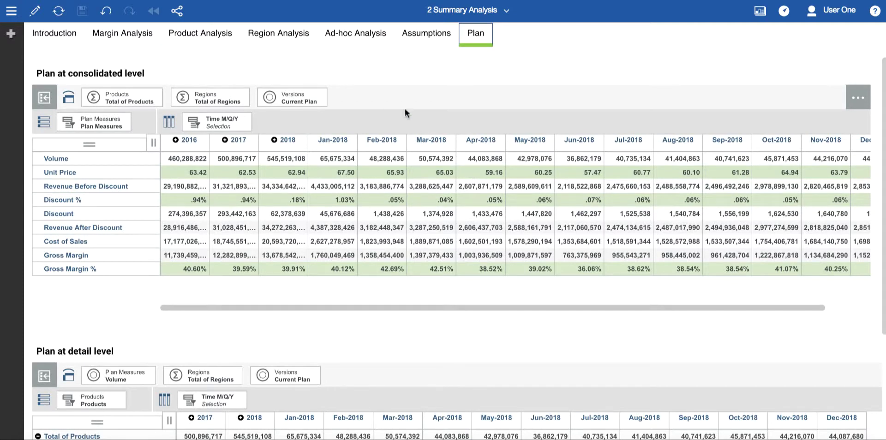
{"action": "left_click", "coordinate": [460, 14]}
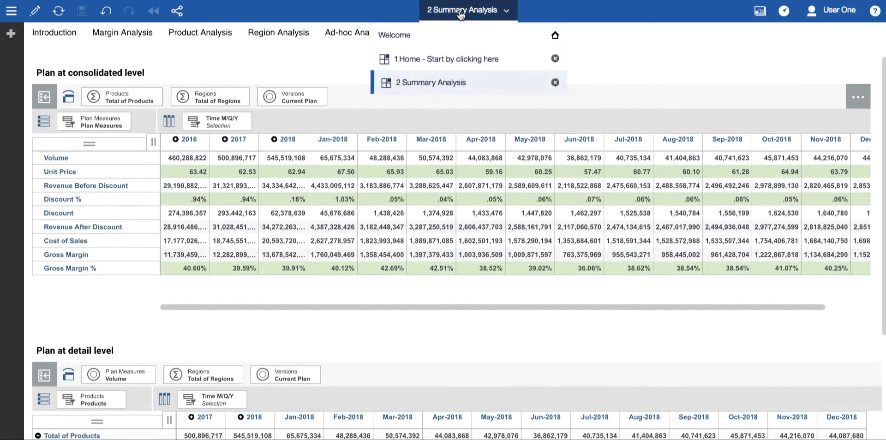
{"action": "left_click", "coordinate": [418, 38]}
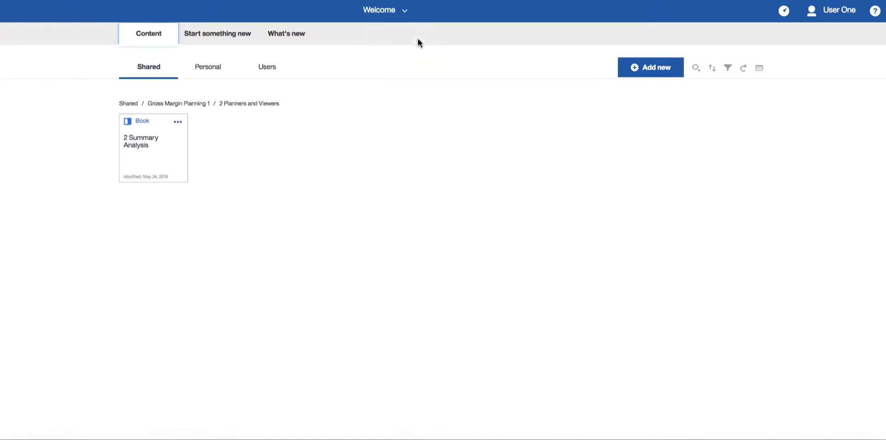
Step: Return to the 1 Home book's Home page and open the Period Rollover book
{"action": "left_click", "coordinate": [219, 37]}
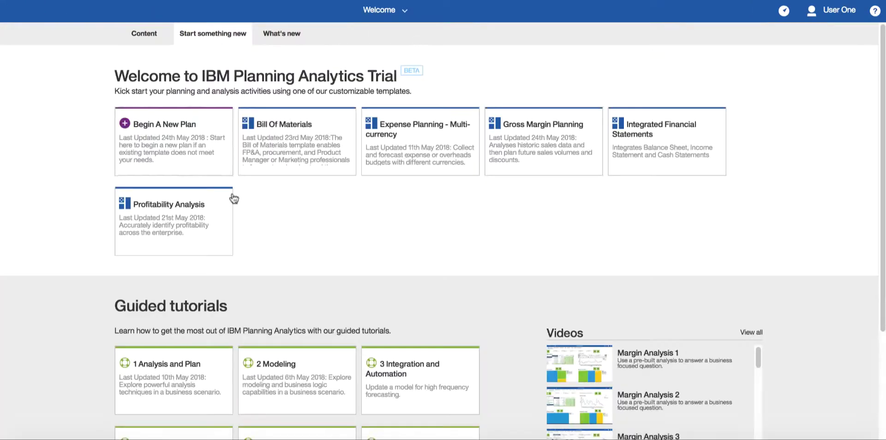
{"action": "left_click", "coordinate": [175, 375]}
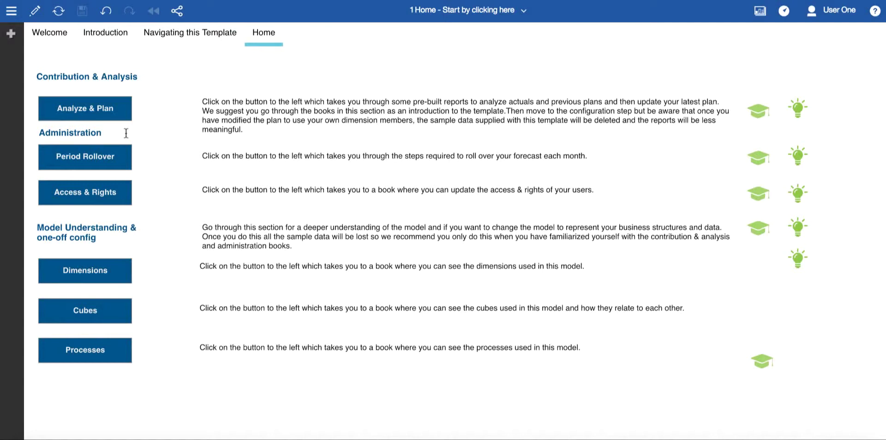
{"action": "left_click", "coordinate": [118, 156]}
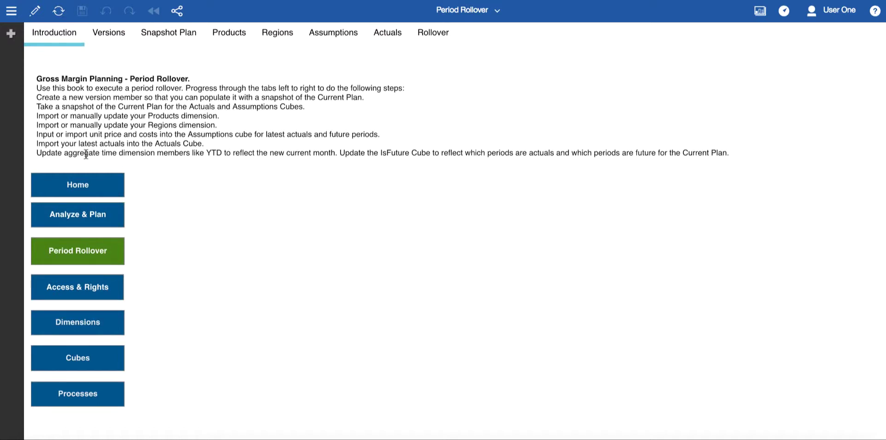
Step: Step through the Versions, Snapshot Plan, Products, Assumptions, Actuals and Rollover pages
{"action": "left_click", "coordinate": [107, 36]}
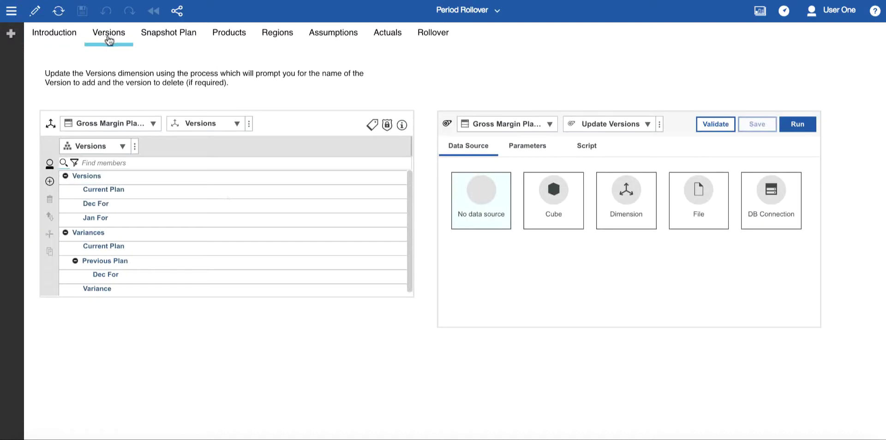
{"action": "left_click", "coordinate": [166, 37]}
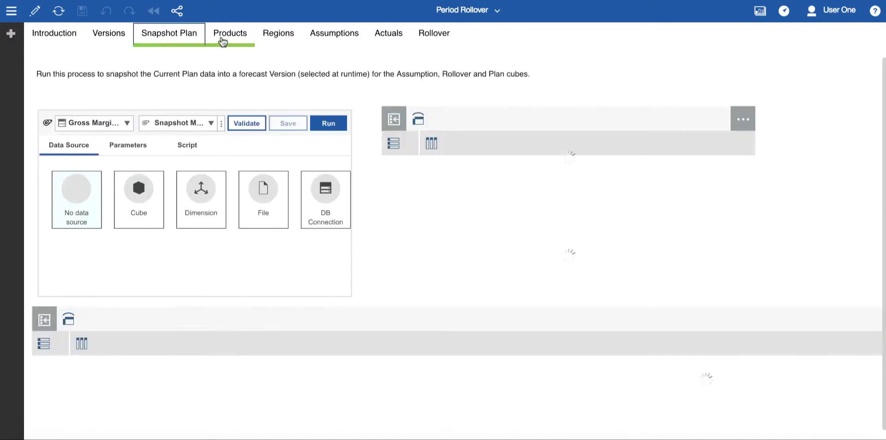
{"action": "left_click", "coordinate": [223, 41]}
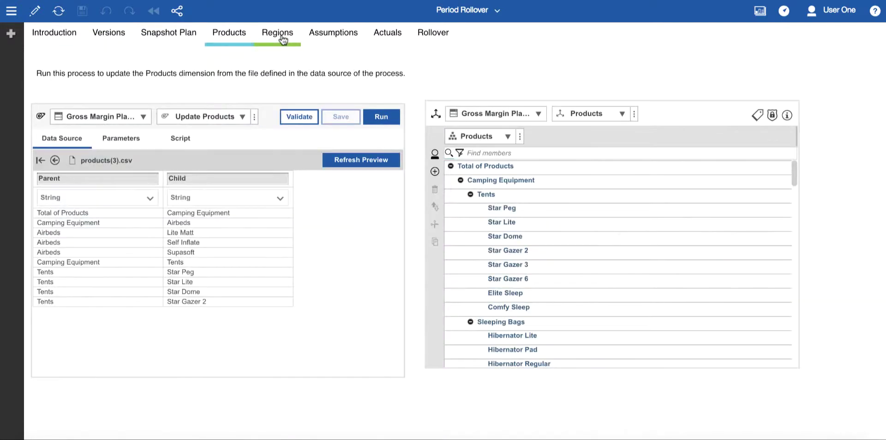
{"action": "left_click", "coordinate": [333, 34]}
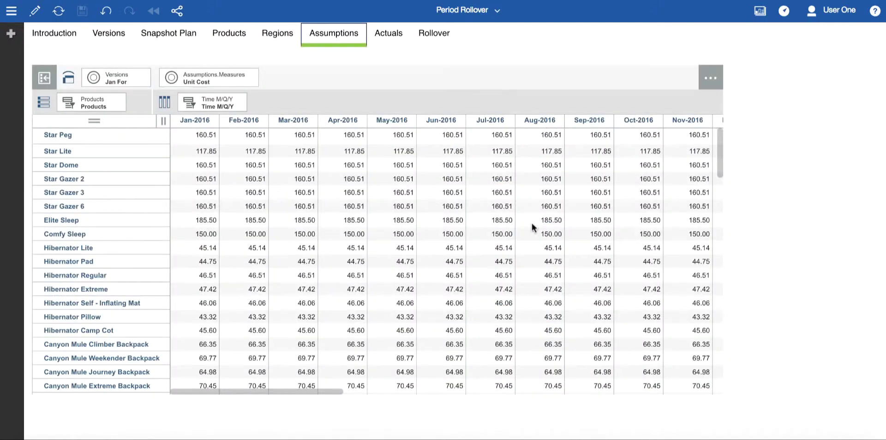
{"action": "left_click", "coordinate": [386, 37]}
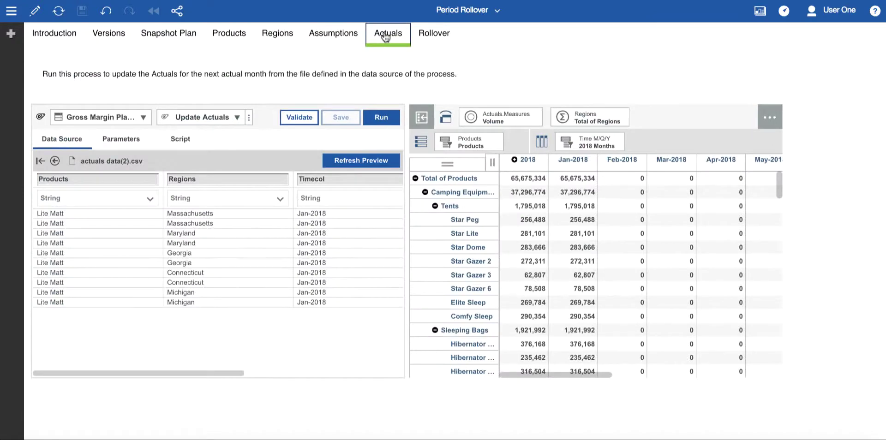
{"action": "left_click", "coordinate": [434, 43]}
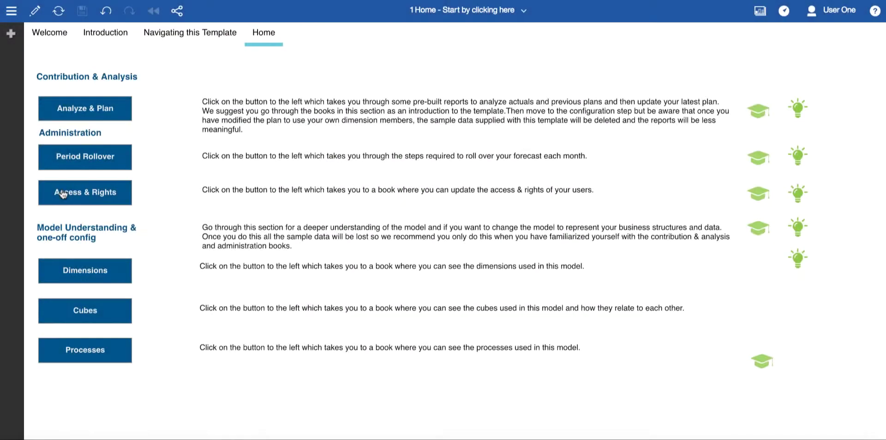
Step: Open Access & Rights and review its High level access and Users & Groups pages
{"action": "left_click", "coordinate": [64, 194]}
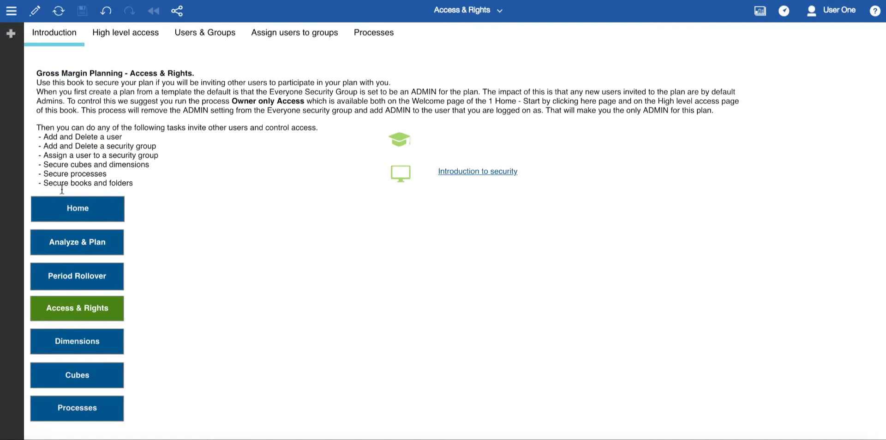
{"action": "left_click", "coordinate": [131, 37]}
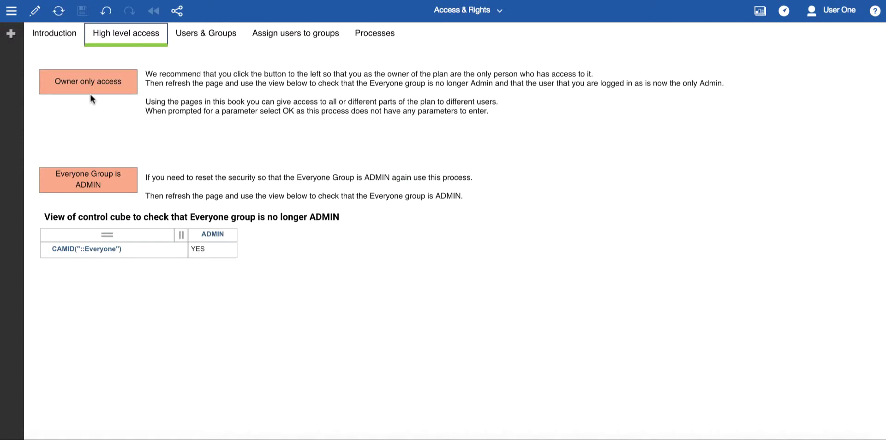
{"action": "left_click", "coordinate": [201, 37]}
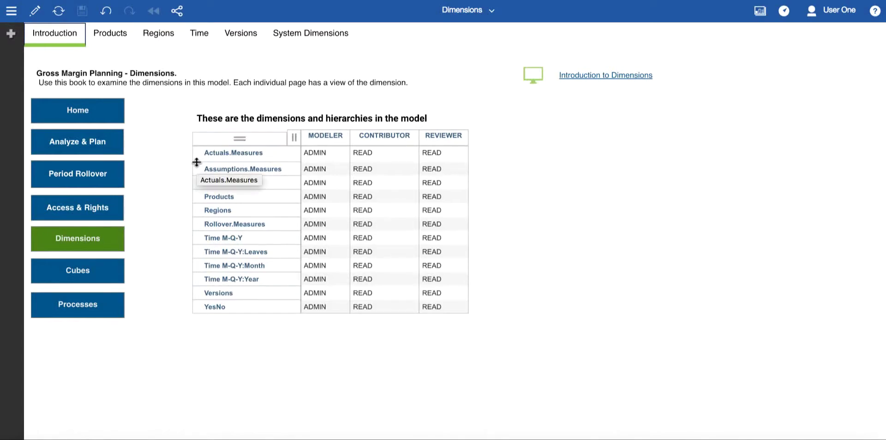
Step: View the Products, Regions, Time M/Q/Y and Versions dimension member trees
{"action": "left_click", "coordinate": [116, 40]}
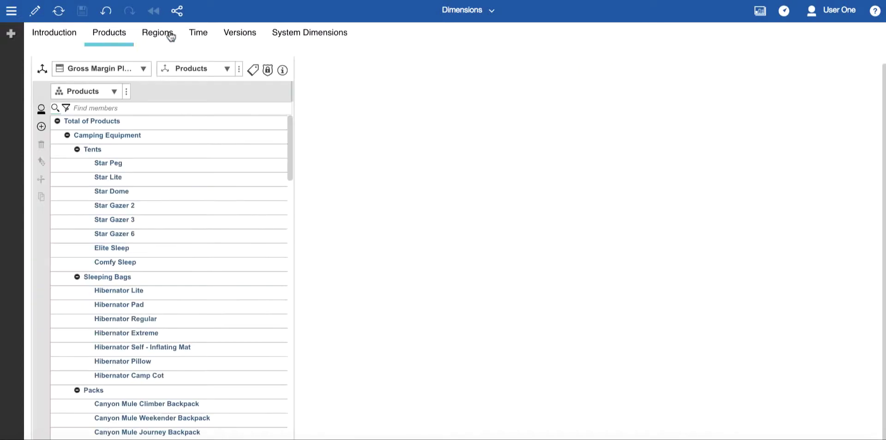
{"action": "left_click", "coordinate": [154, 37]}
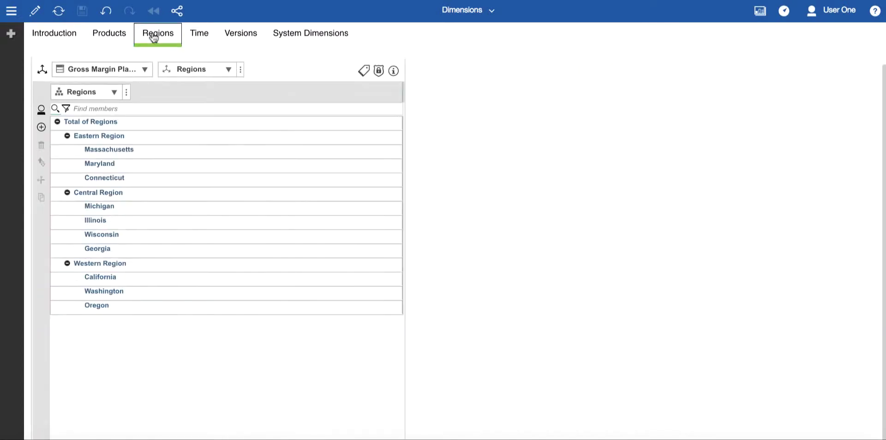
{"action": "left_click", "coordinate": [203, 36]}
{"action": "left_click", "coordinate": [238, 34]}
Step: Show System Dimensions, then view the Cubes flowchart and the Actuals cube rules display options
{"action": "left_click", "coordinate": [284, 34]}
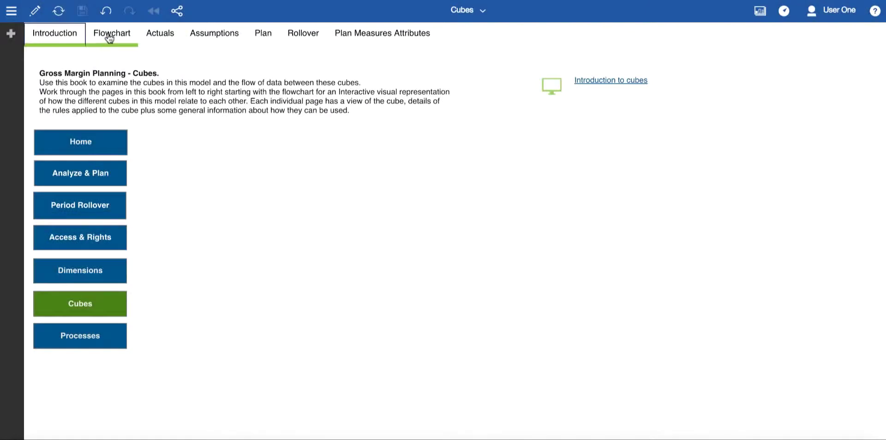
{"action": "left_click", "coordinate": [109, 37]}
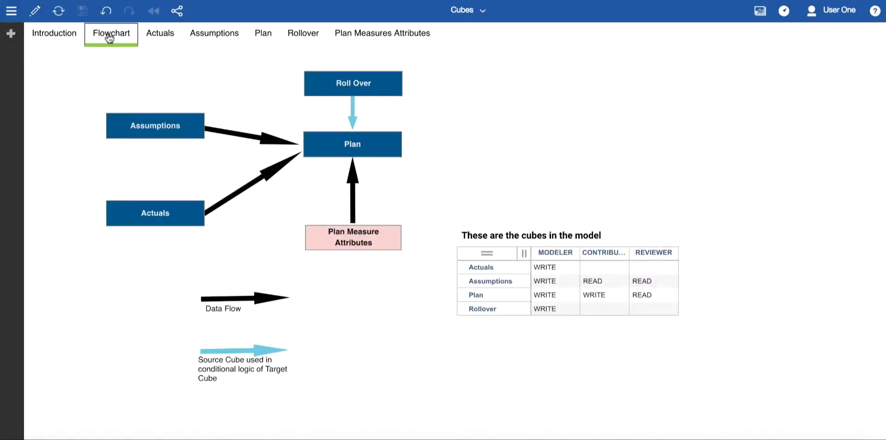
{"action": "left_click", "coordinate": [160, 37]}
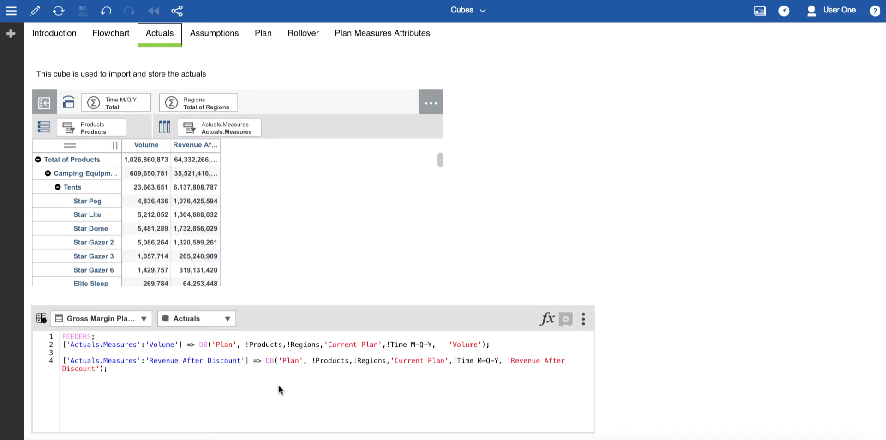
{"action": "left_click", "coordinate": [583, 319]}
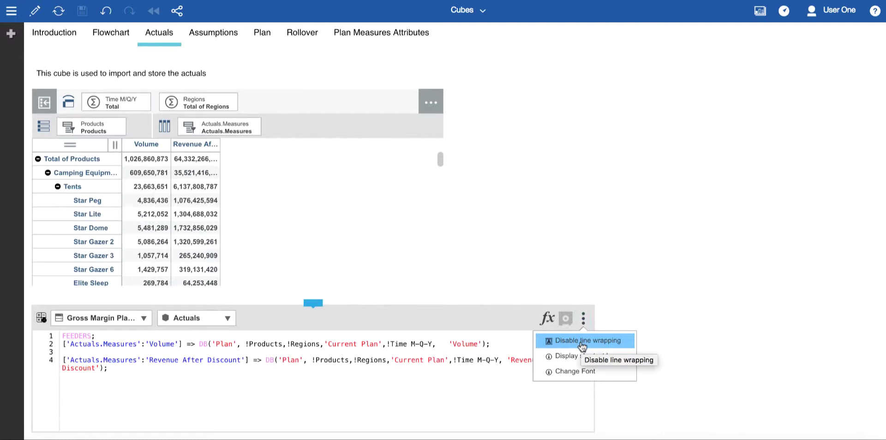
Step: View the Assumptions, Plan and Rollover cubes, scrolling the Plan rules to the top
{"action": "left_click", "coordinate": [214, 34]}
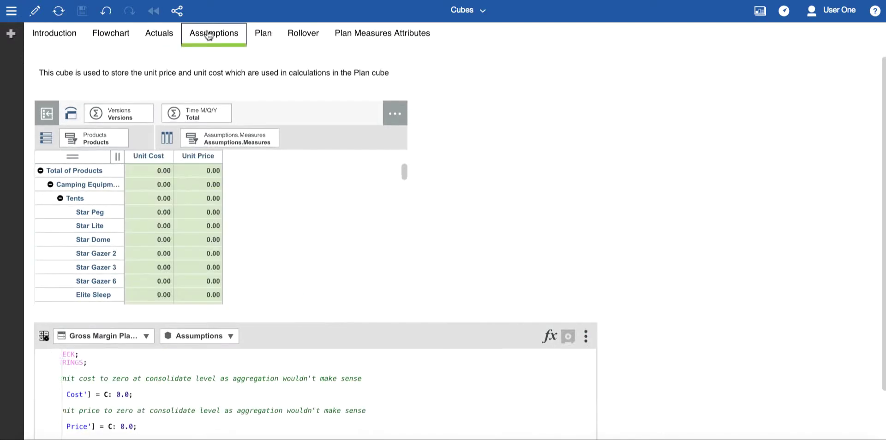
{"action": "left_click", "coordinate": [261, 33]}
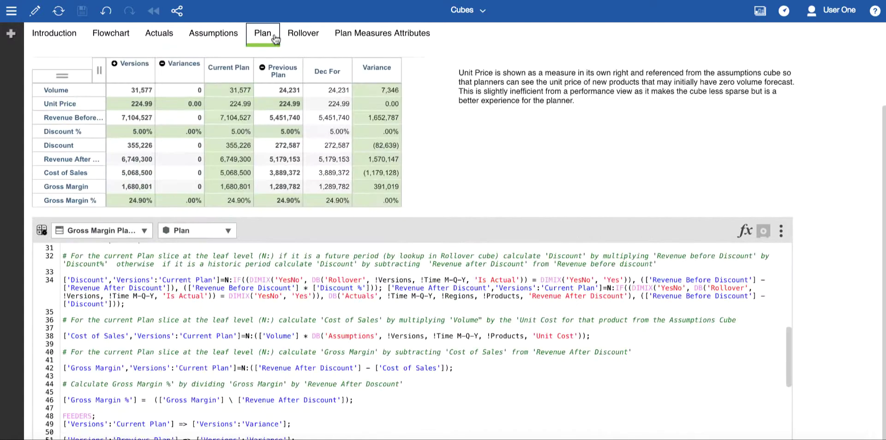
{"action": "left_click_drag", "start_coordinate": [787, 344], "coordinate": [786, 271]}
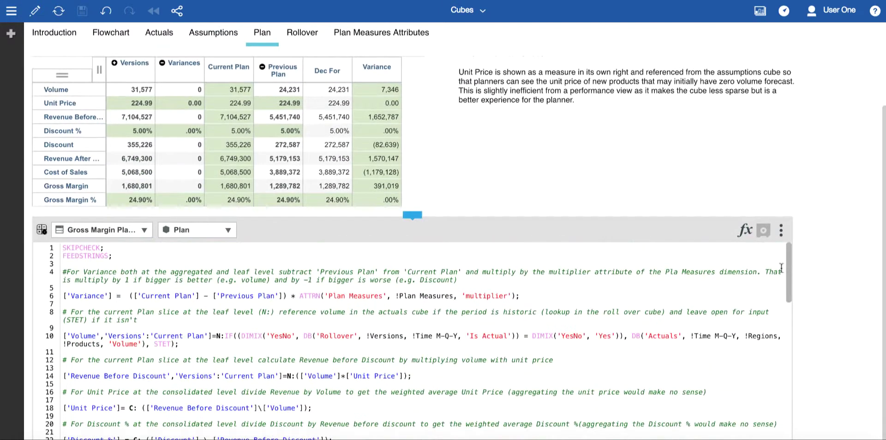
{"action": "left_click", "coordinate": [306, 42]}
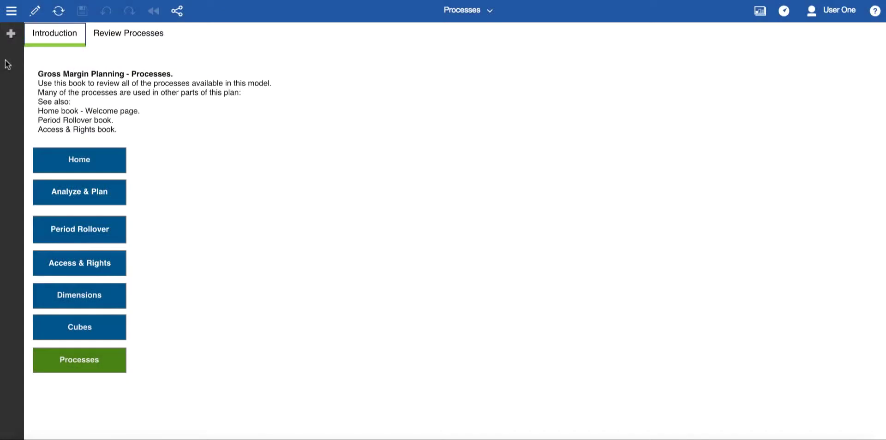
Step: Open Review Processes and list all processes available in the plan
{"action": "left_click", "coordinate": [97, 27]}
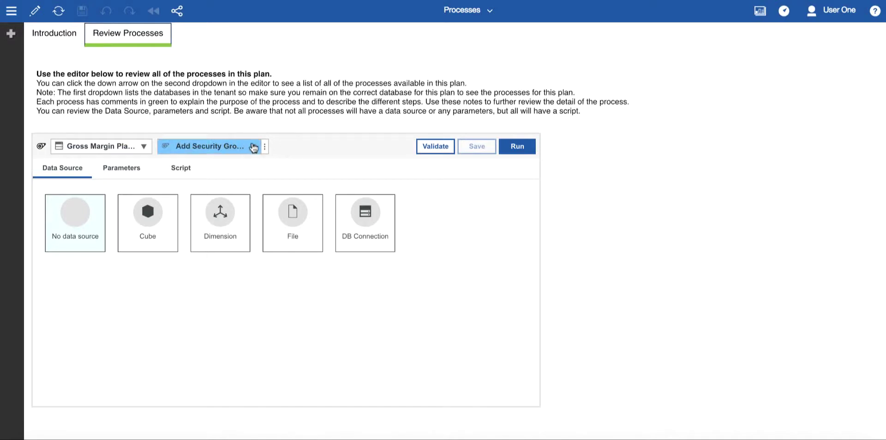
{"action": "left_click", "coordinate": [254, 147]}
{"action": "left_click", "coordinate": [253, 147]}
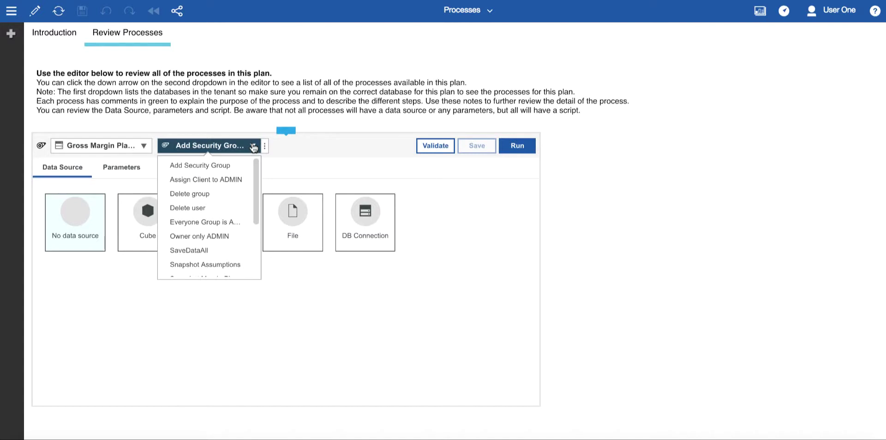
{"action": "mouse_move", "coordinate": [257, 189]}
{"action": "left_mouse_down"}
{"action": "mouse_move", "coordinate": [261, 241]}
{"action": "mouse_move", "coordinate": [255, 199]}
{"action": "left_mouse_up"}
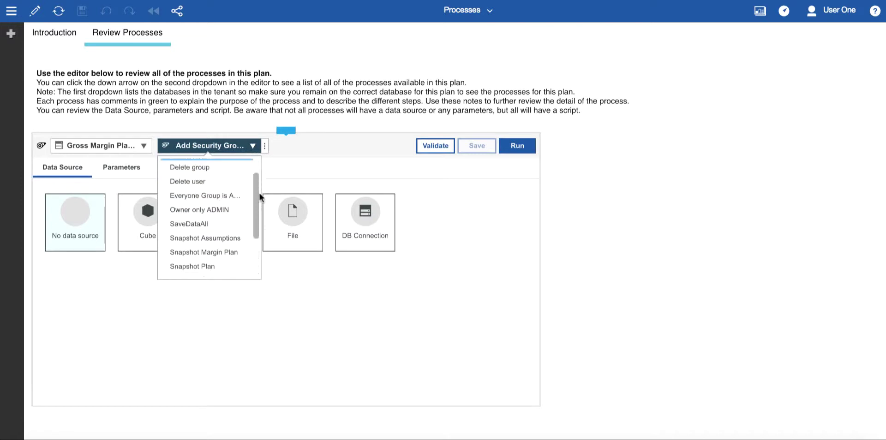
Step: Review the Add Security Group script, its Groupname reference and its parameters
{"action": "left_click", "coordinate": [263, 232]}
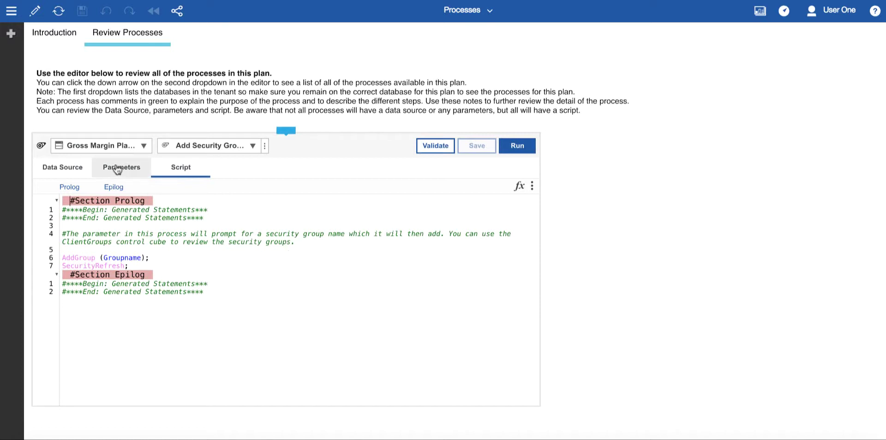
{"action": "left_click_drag", "start_coordinate": [141, 258], "coordinate": [104, 256]}
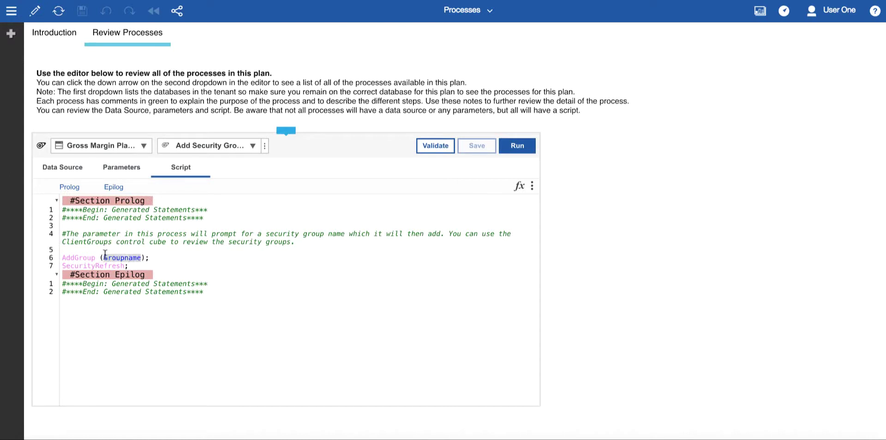
{"action": "left_click", "coordinate": [110, 168]}
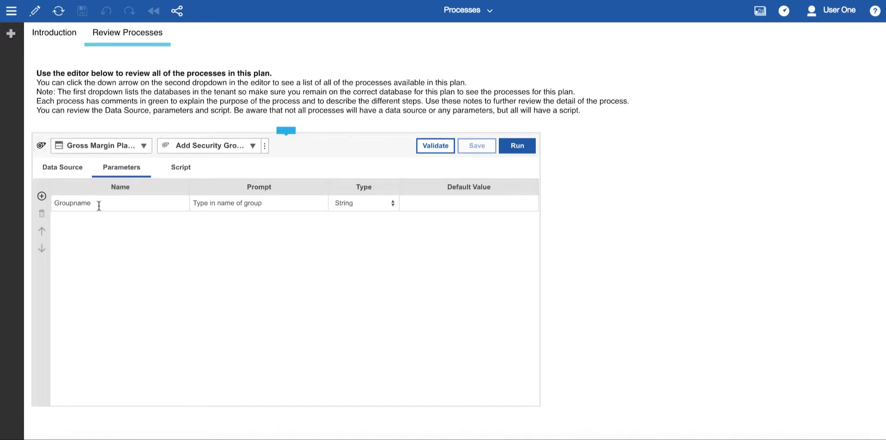
Step: Run the Add Security Group process and deal with its group-name prompt
{"action": "left_click", "coordinate": [517, 145]}
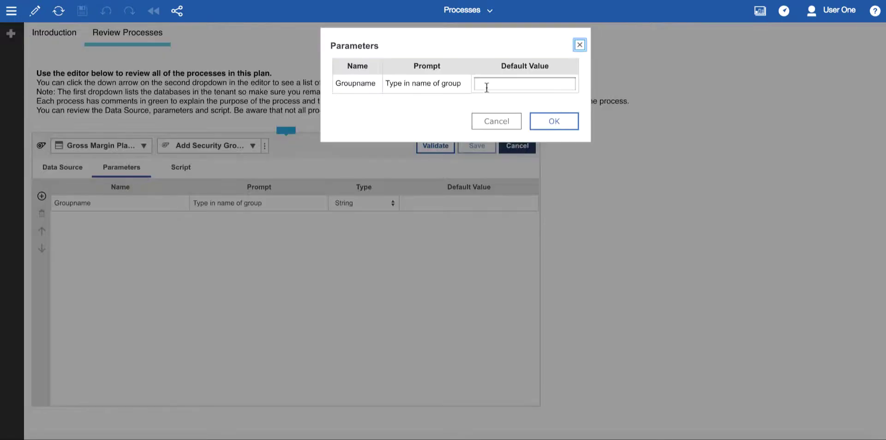
{"action": "left_click", "coordinate": [487, 86]}
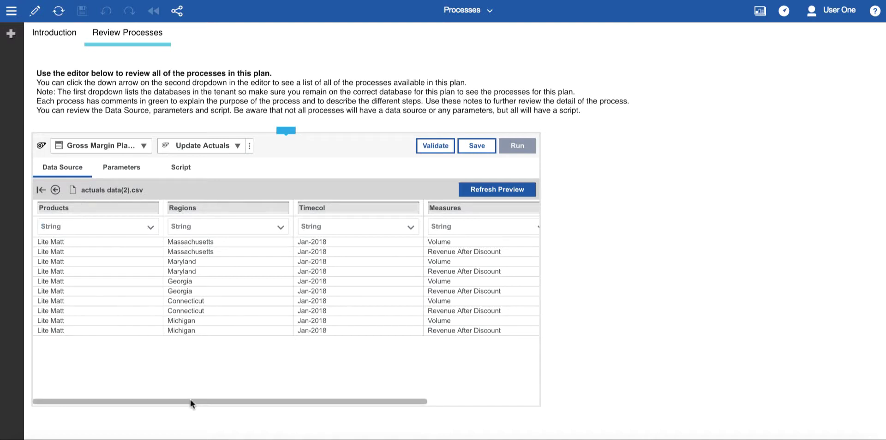
Step: Scroll through the actuals data(2).csv preview, then return to the File data source options
{"action": "left_click_drag", "start_coordinate": [190, 401], "coordinate": [312, 400]}
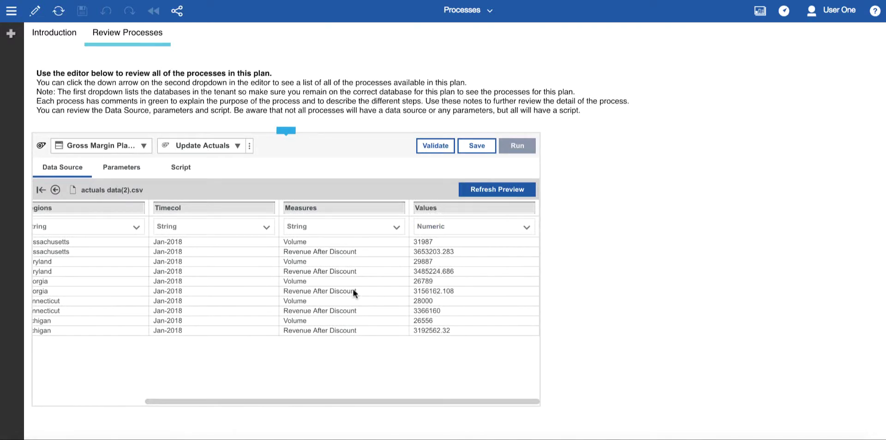
{"action": "left_click", "coordinate": [178, 168]}
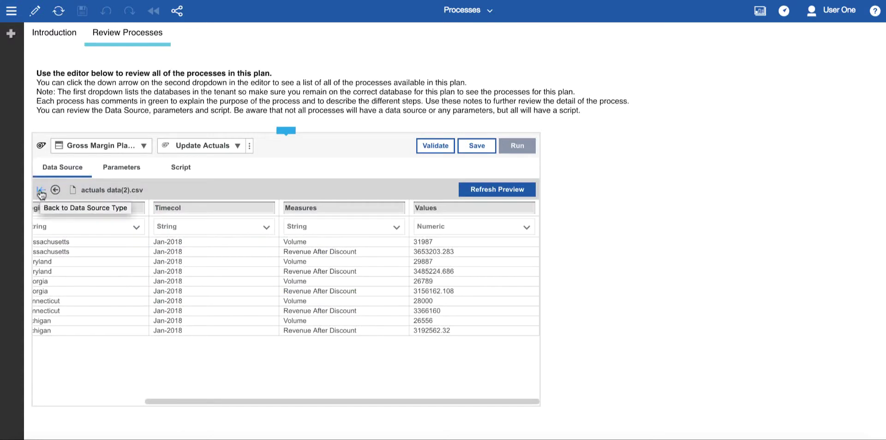
{"action": "left_click", "coordinate": [40, 191]}
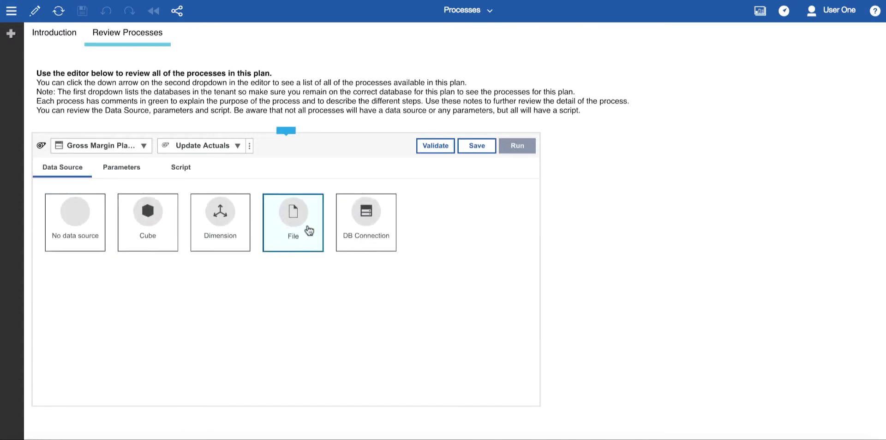
{"action": "left_click", "coordinate": [296, 222]}
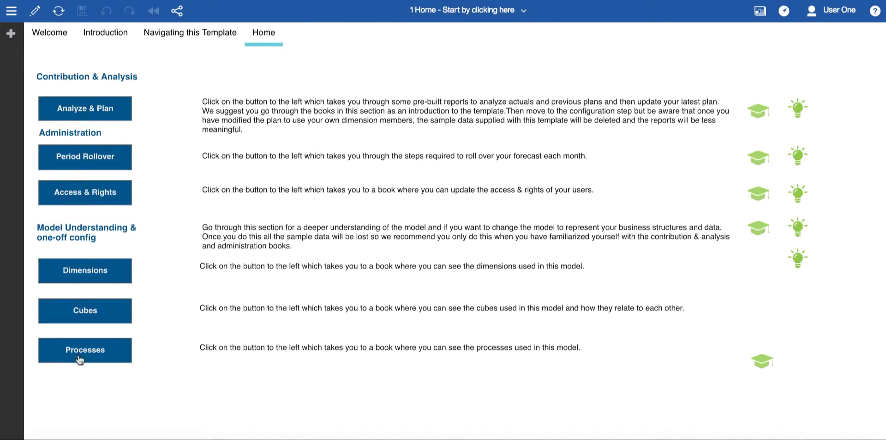
{"action": "left_click", "coordinate": [91, 110]}
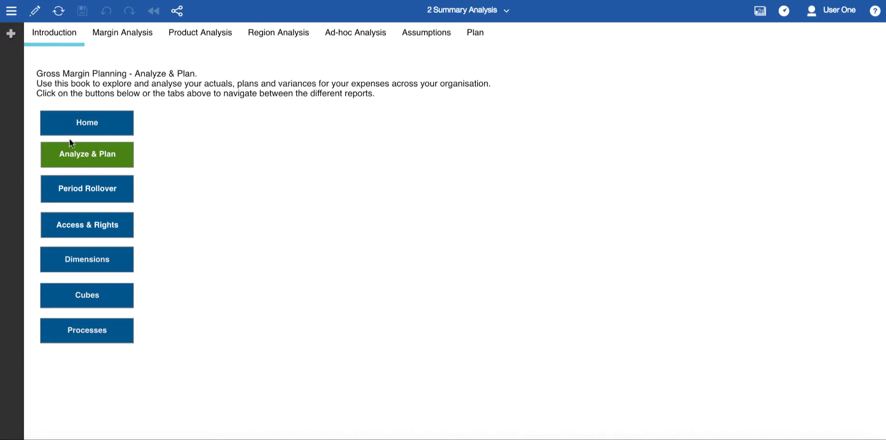
{"action": "left_click", "coordinate": [60, 192]}
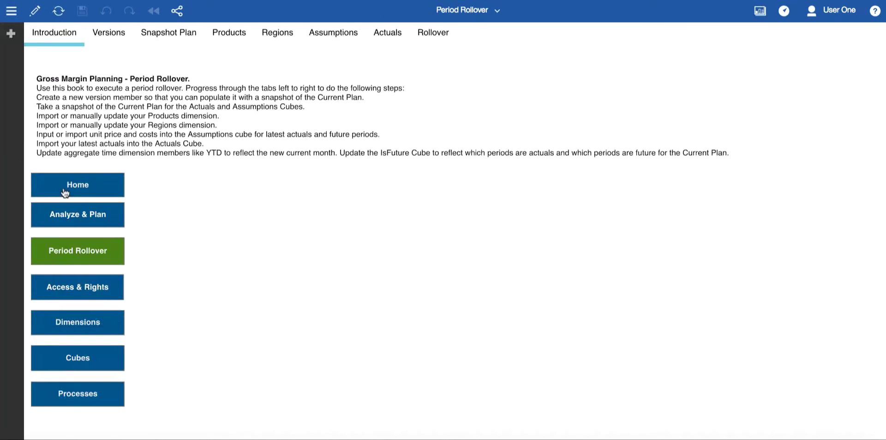
{"action": "left_click", "coordinate": [64, 193]}
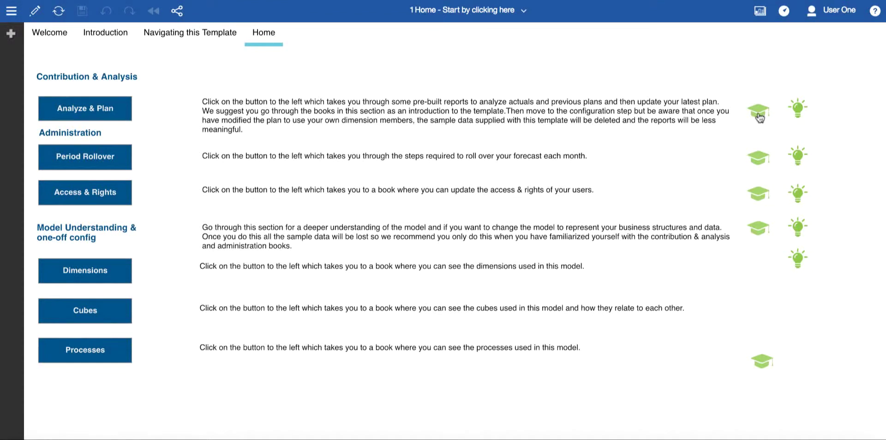
{"action": "left_click", "coordinate": [760, 114]}
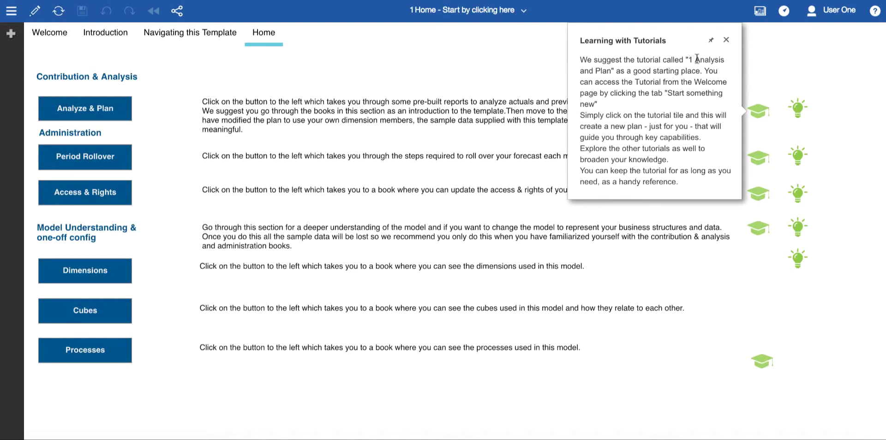
{"action": "left_click", "coordinate": [726, 39]}
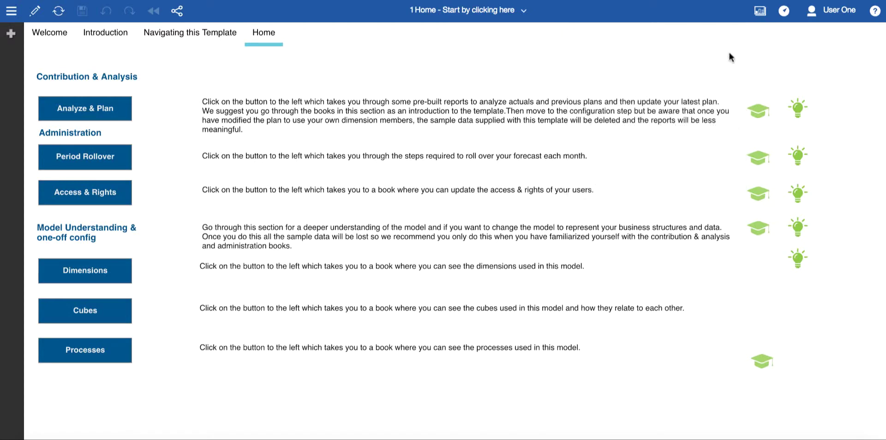
{"action": "left_click", "coordinate": [758, 159]}
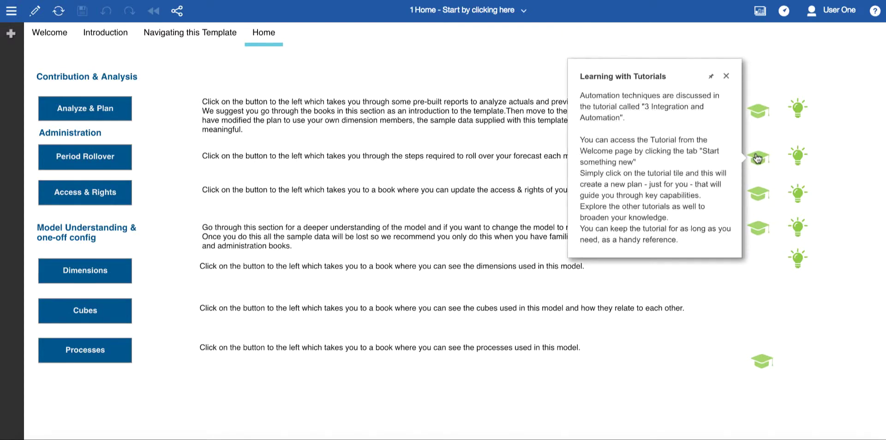
{"action": "left_click", "coordinate": [726, 76]}
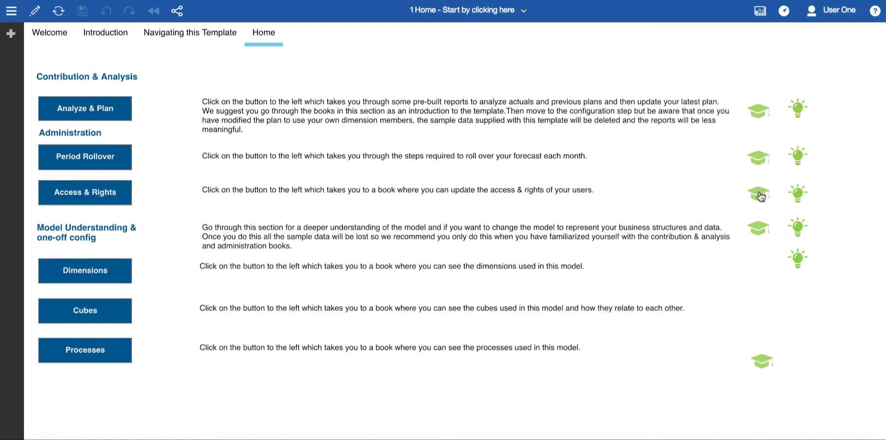
Step: Switch to the Welcome book's Start something new page, then show the Analyze & Plan tip
{"action": "left_click", "coordinate": [465, 16]}
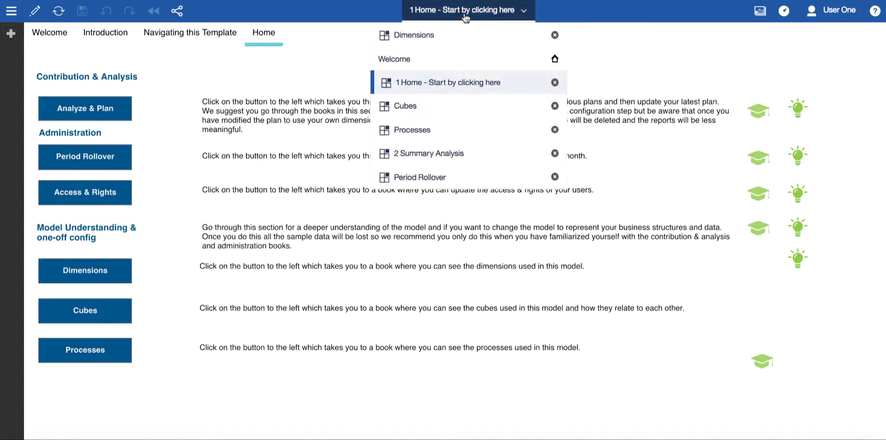
{"action": "left_click", "coordinate": [428, 59]}
{"action": "left_click", "coordinate": [206, 33]}
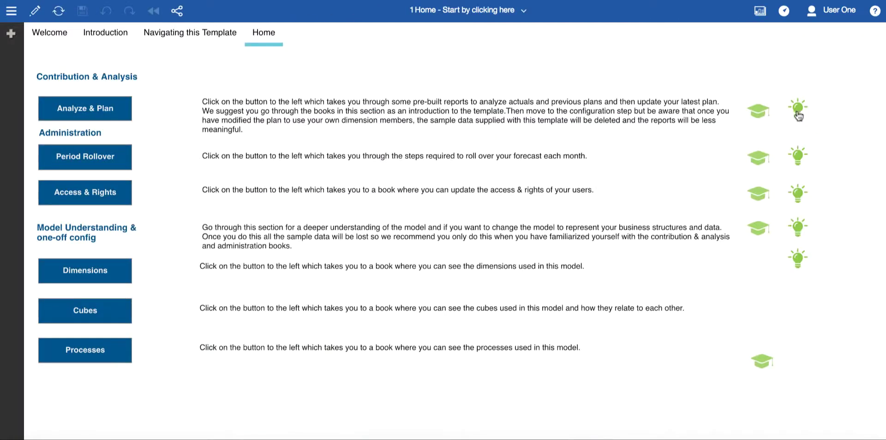
{"action": "left_click", "coordinate": [799, 112]}
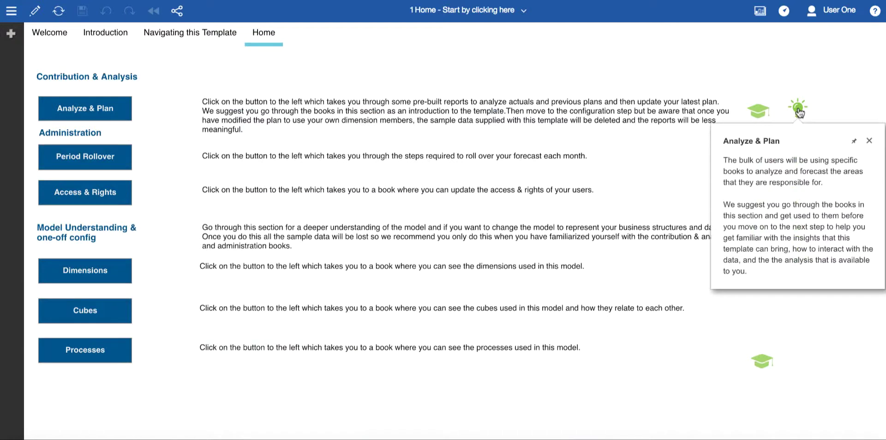